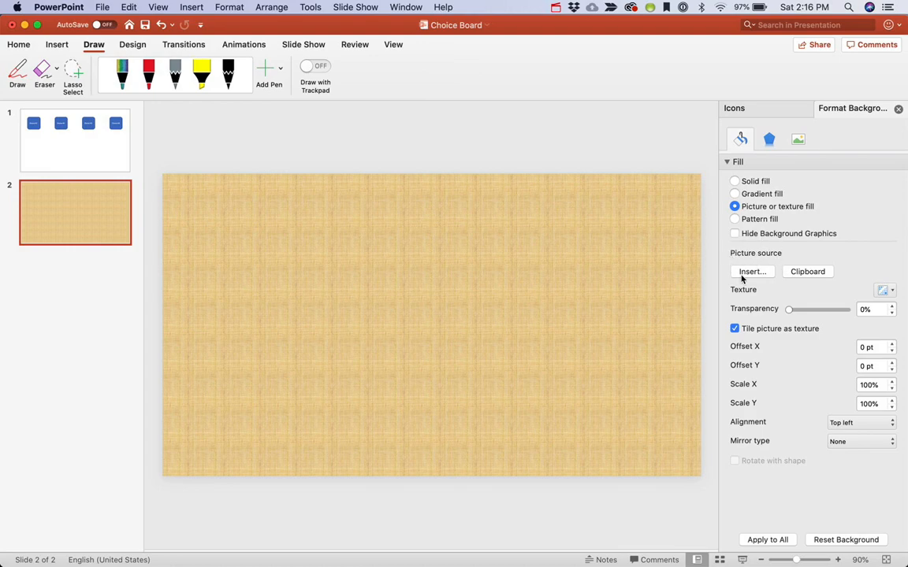
Fill slide 2's background with the 2.16.20 PM screenshot picture from the Desktop
click(753, 274)
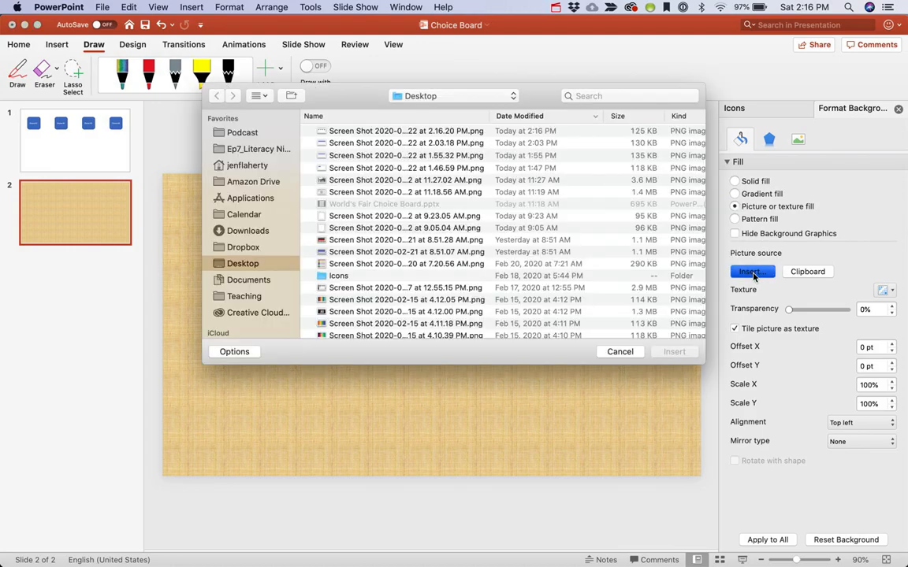
click(333, 130)
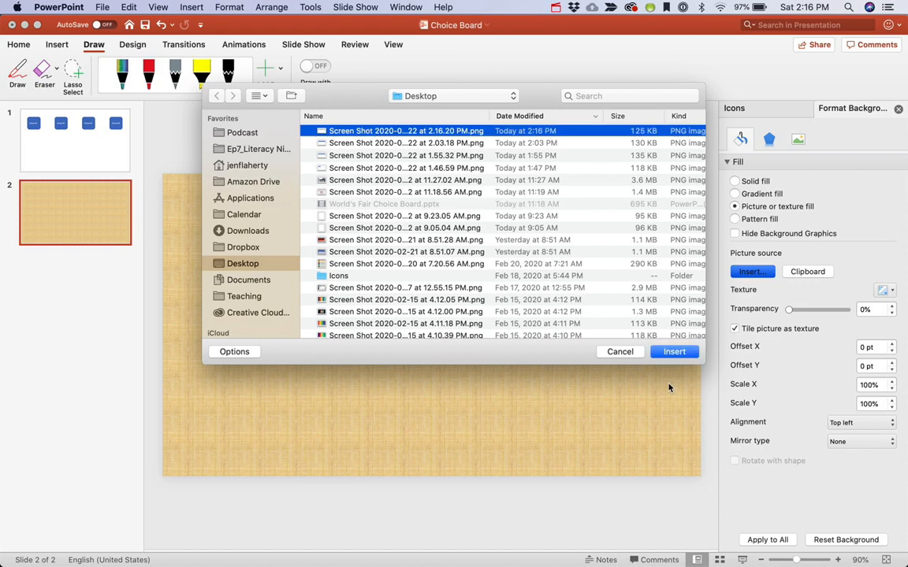
click(676, 353)
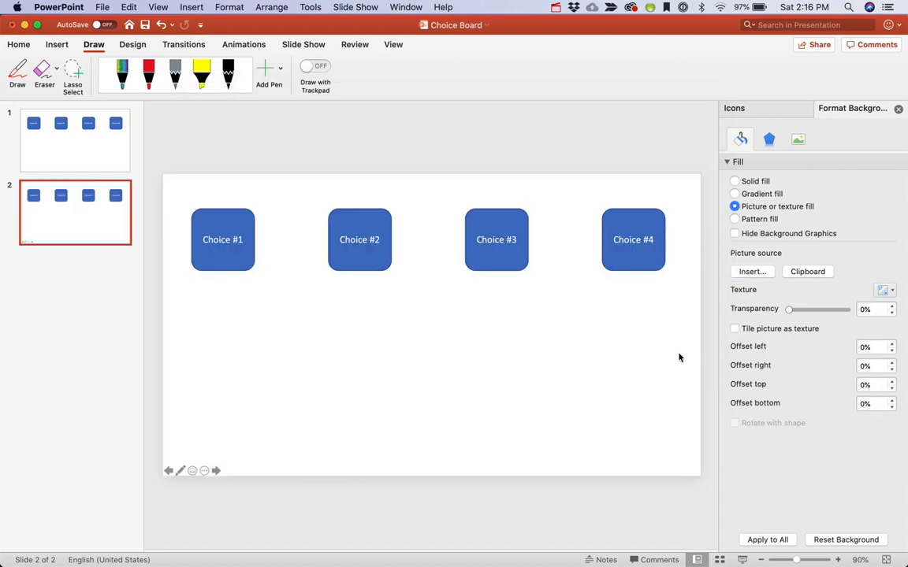
On slide 1, delete the Choice #1 label from the first button
drag(486, 213, 525, 256)
click(53, 156)
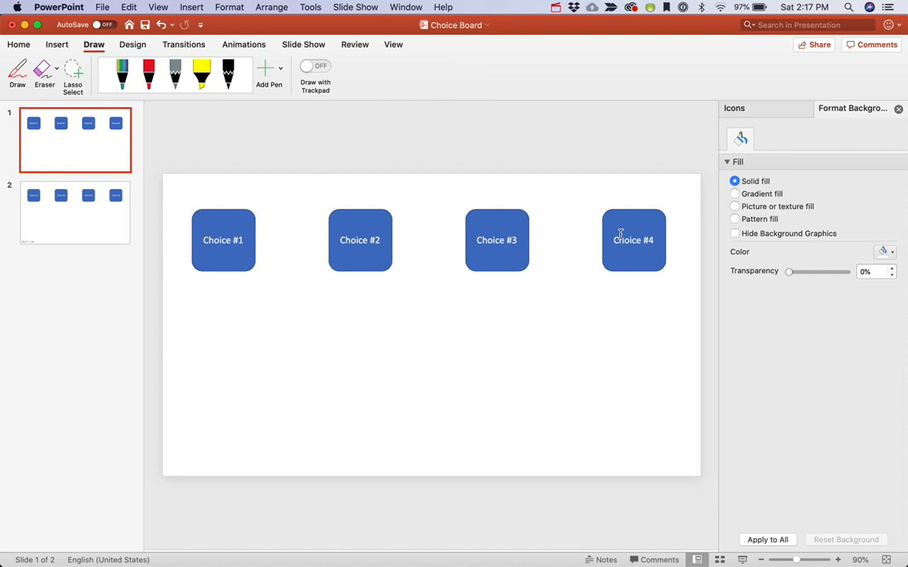
click(235, 239)
triple_click(236, 241)
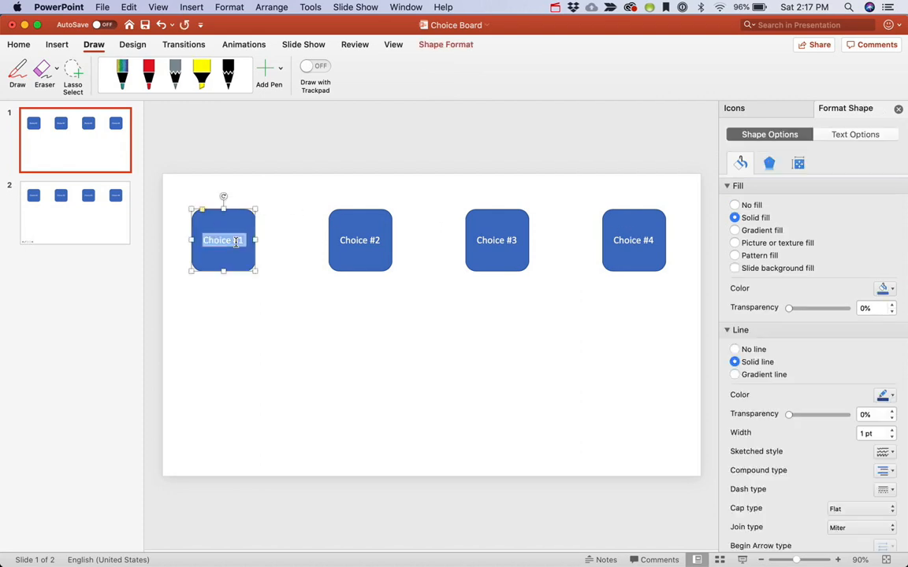
key(BackSpace)
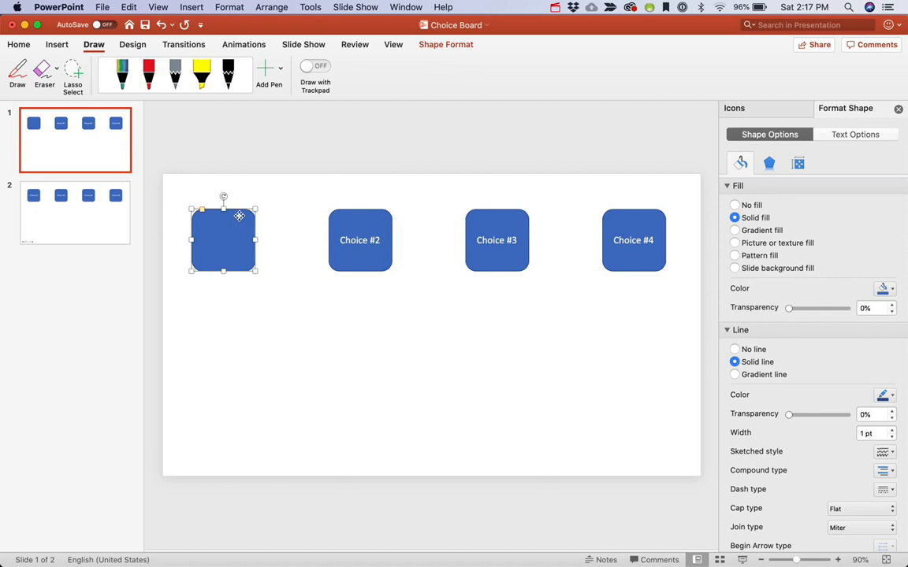
Paste the blank button onto slide 2 over Choice #1 and set its fill to none
click(72, 225)
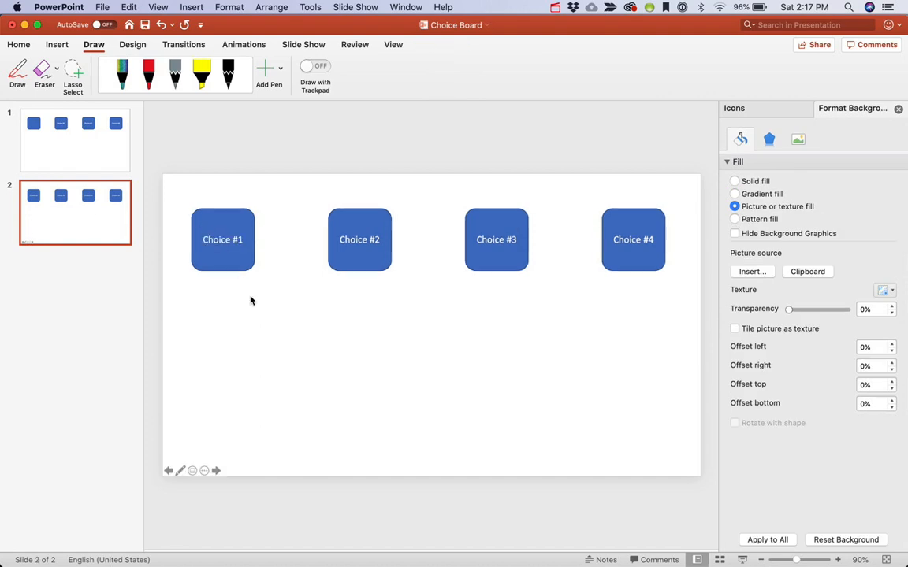
key(super+v)
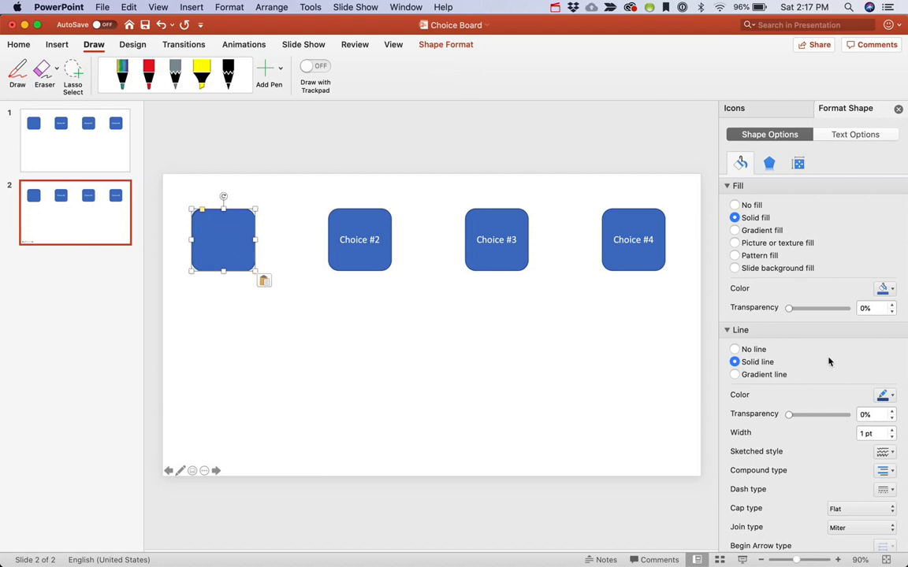
click(734, 206)
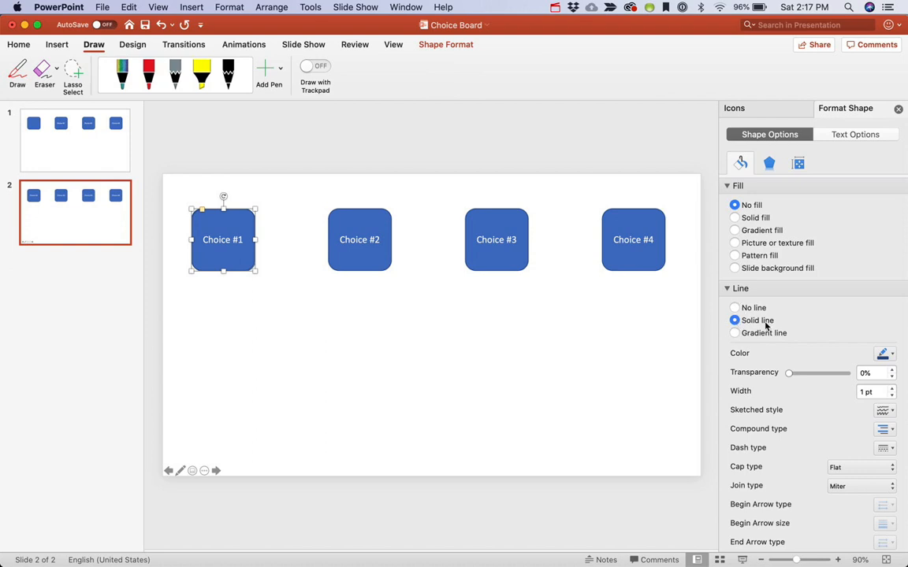
Give the pasted button a light gray outline 10 pt wide
click(892, 357)
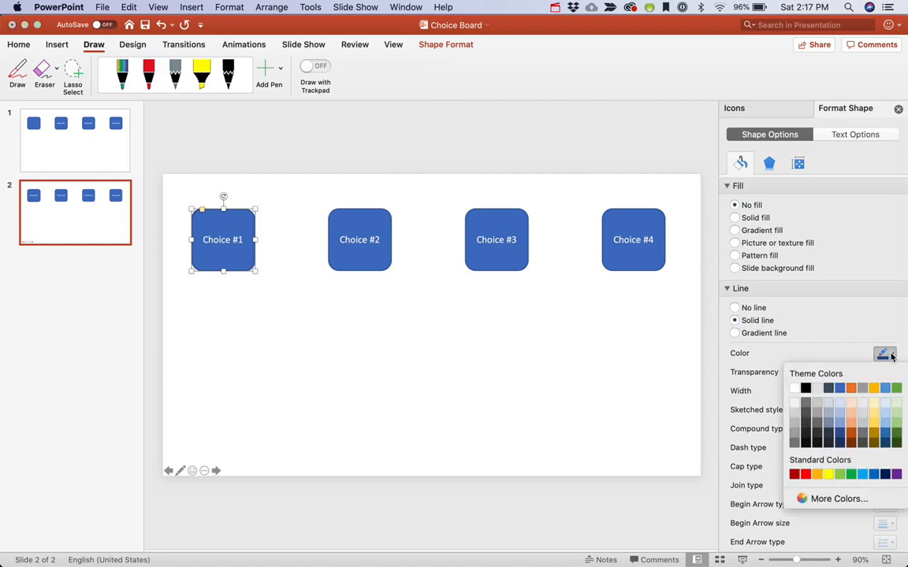
click(816, 392)
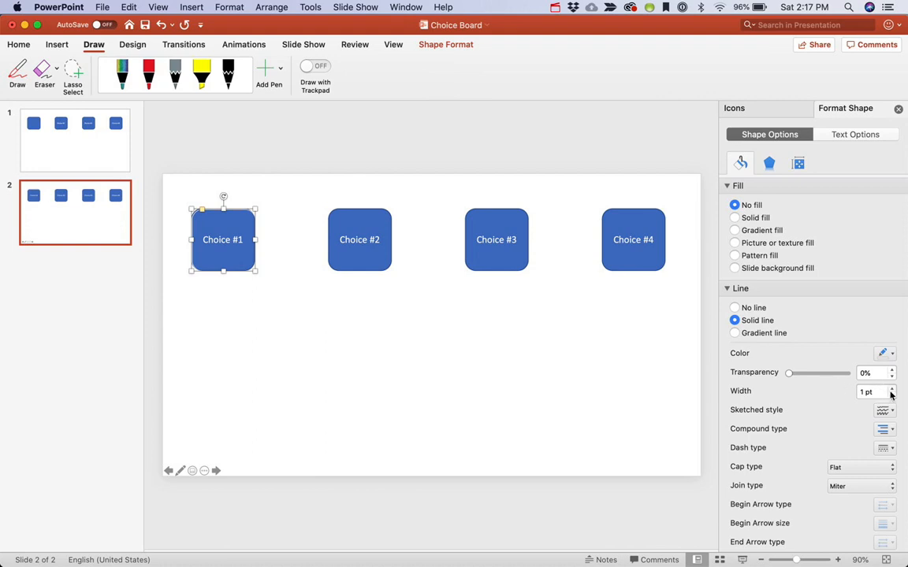
drag(881, 393, 840, 392)
text(10)
key(Return)
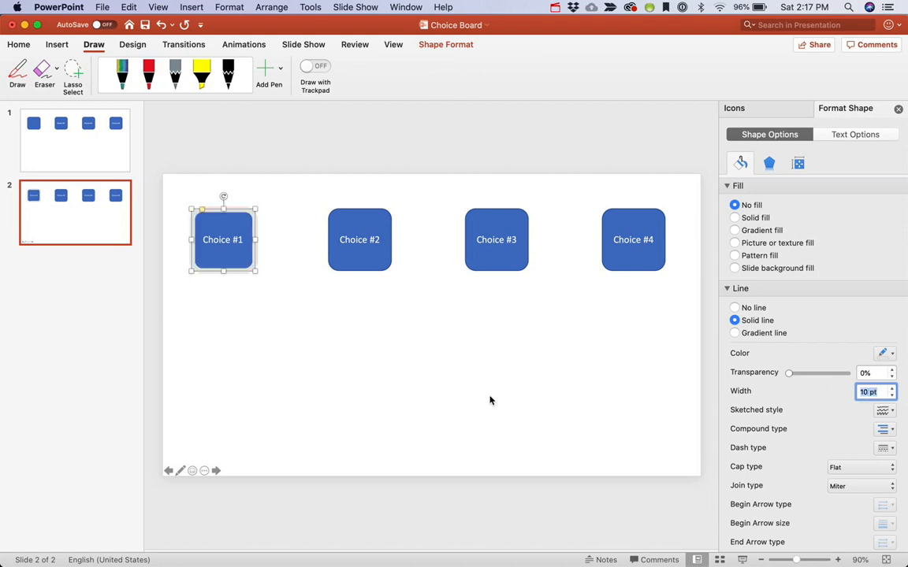
click(289, 329)
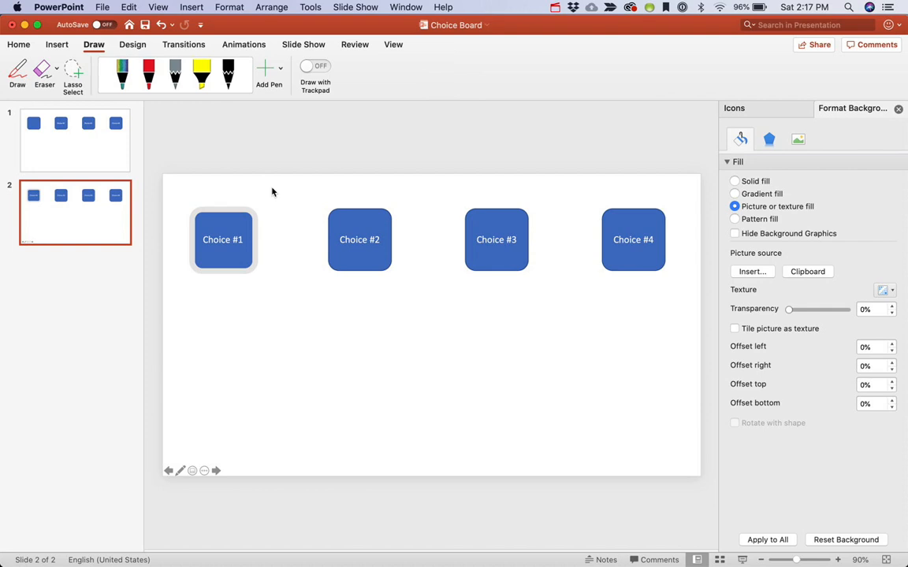
Scribble inside the first gray frame with the rainbow glitter pen at the largest thickness, undoing a stray stroke
click(94, 45)
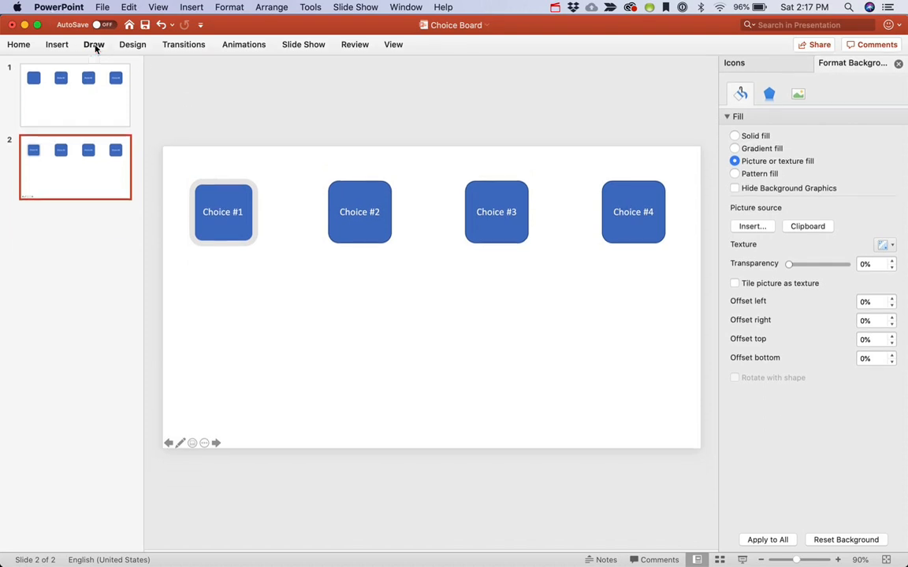
click(95, 44)
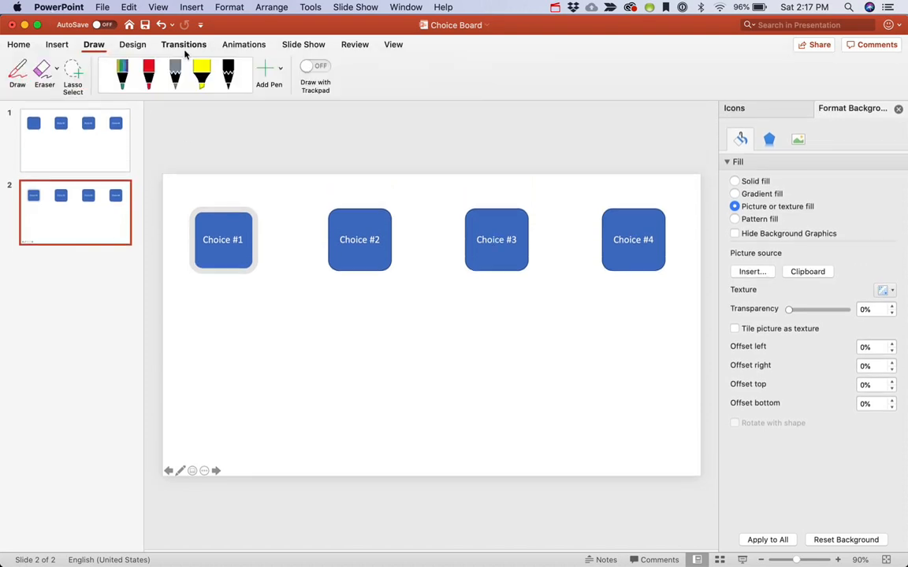
click(123, 74)
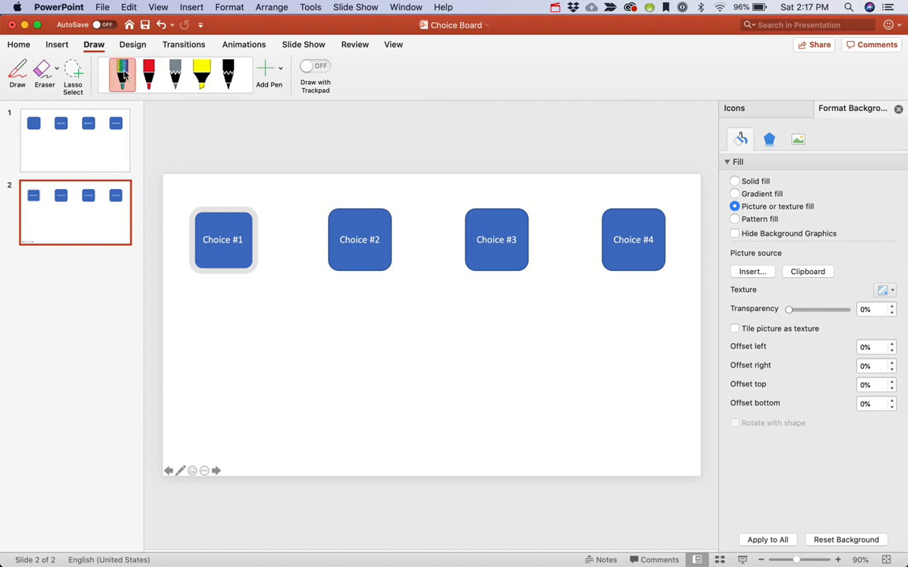
click(124, 75)
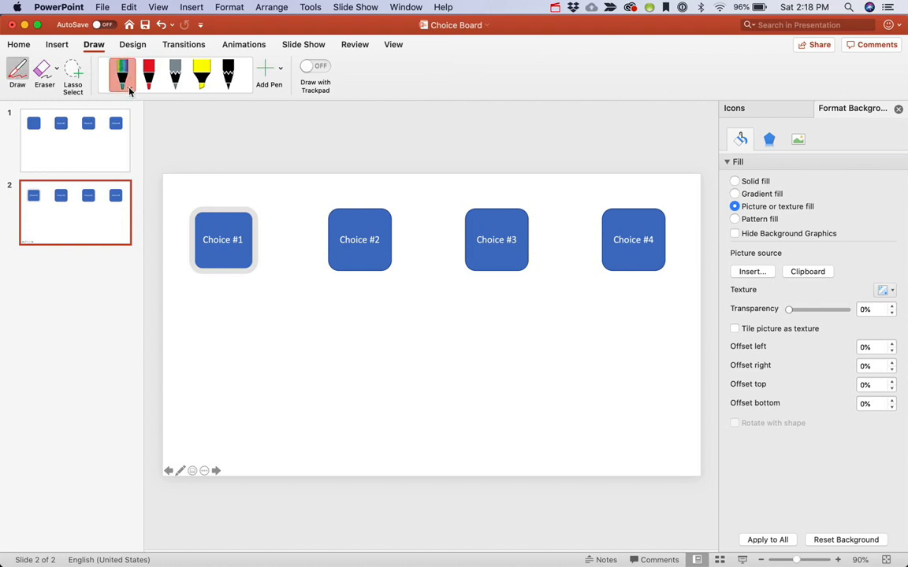
click(130, 89)
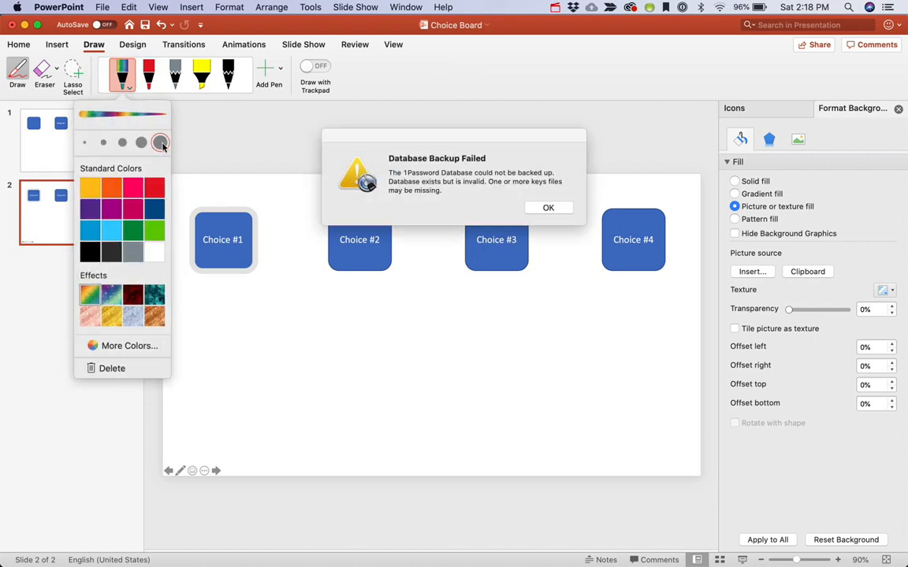
click(536, 211)
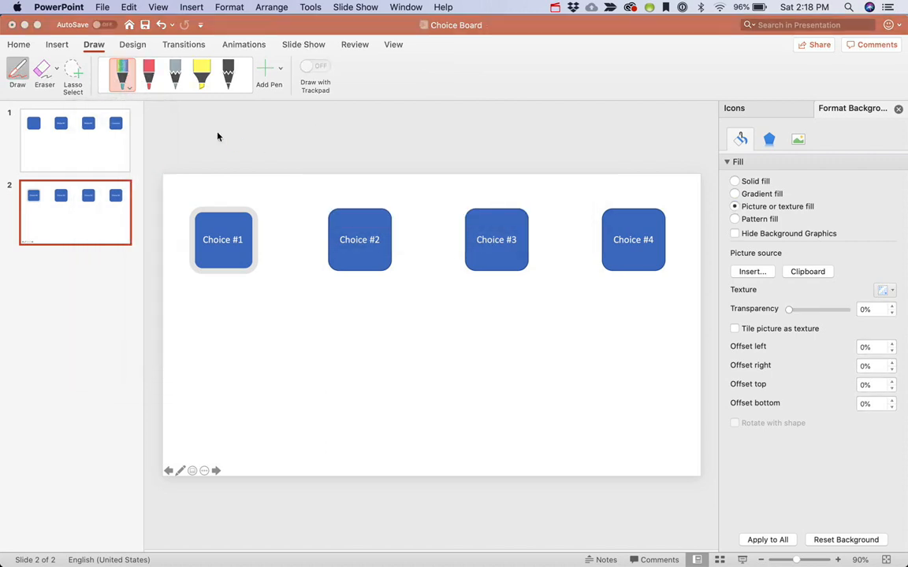
click(118, 79)
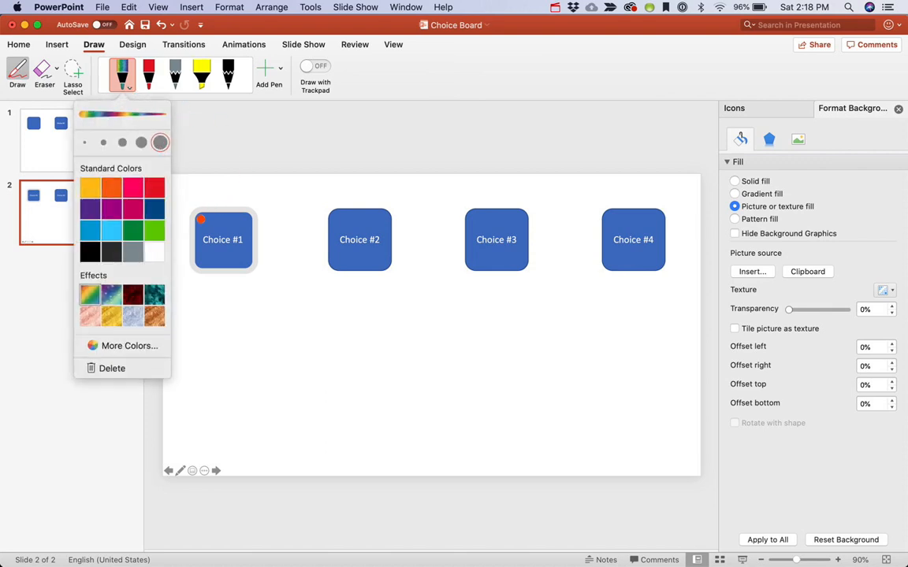
mouse_move(201, 217)
mouse_down()
mouse_move(248, 218)
mouse_move(197, 222)
mouse_move(246, 226)
mouse_move(201, 226)
mouse_move(245, 232)
mouse_move(198, 241)
mouse_move(249, 243)
mouse_move(193, 251)
mouse_move(241, 252)
mouse_move(252, 262)
mouse_move(203, 260)
mouse_move(240, 267)
mouse_move(212, 267)
mouse_up()
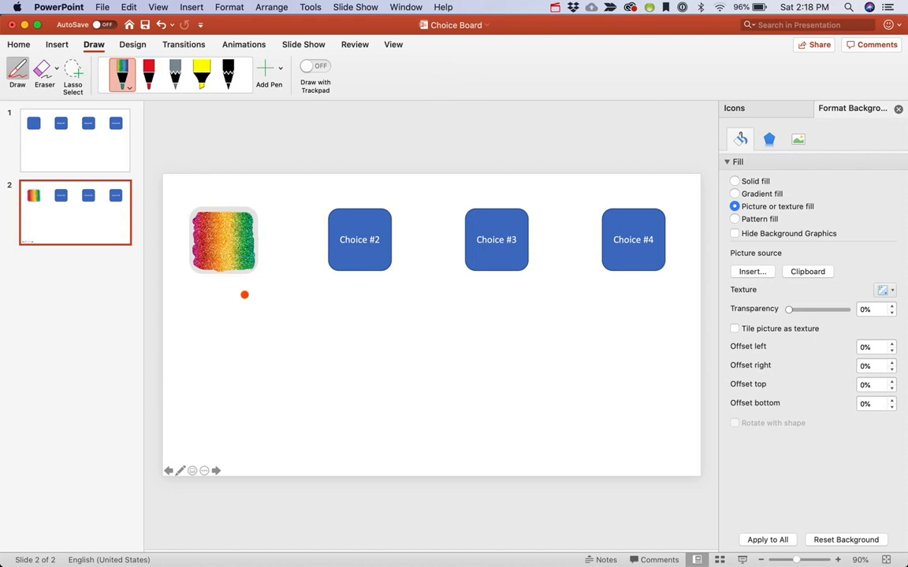
drag(222, 295, 264, 296)
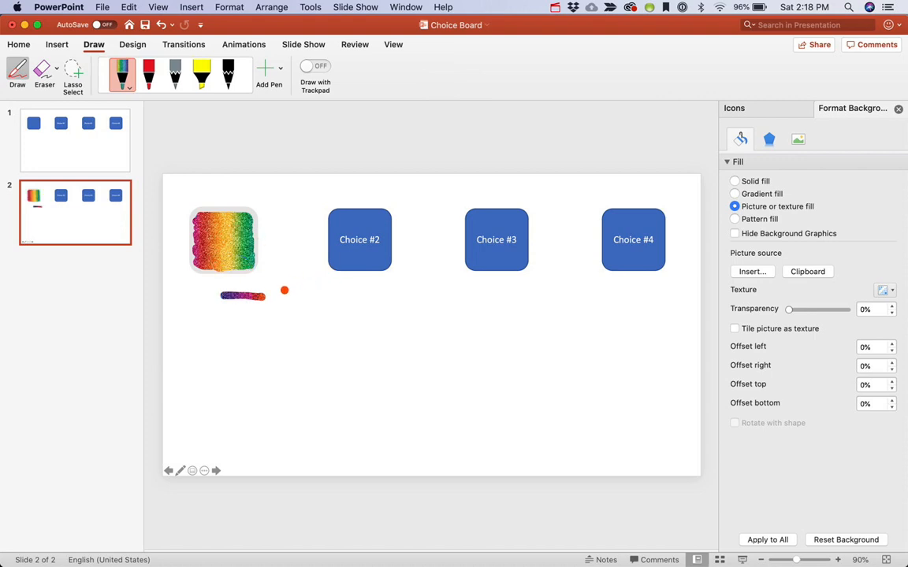
key(super+z)
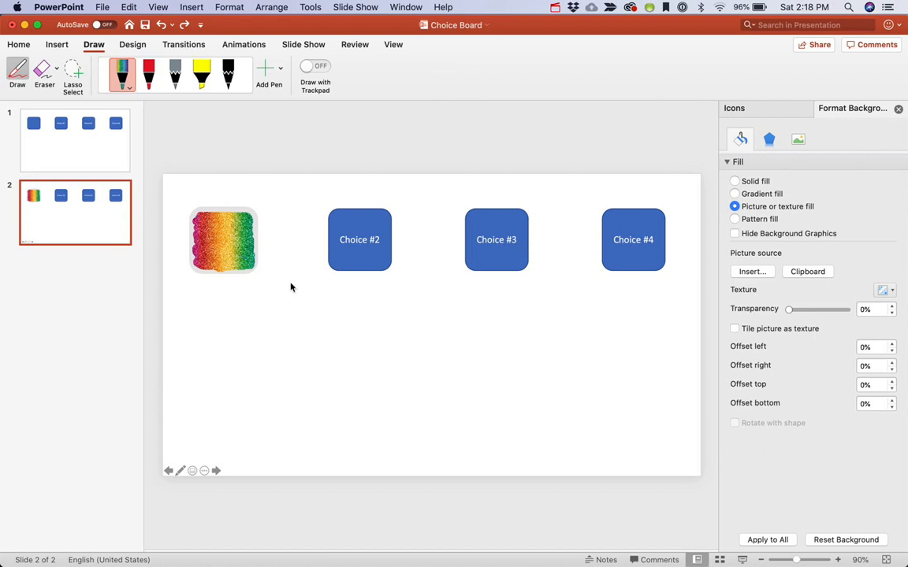
key(Escape)
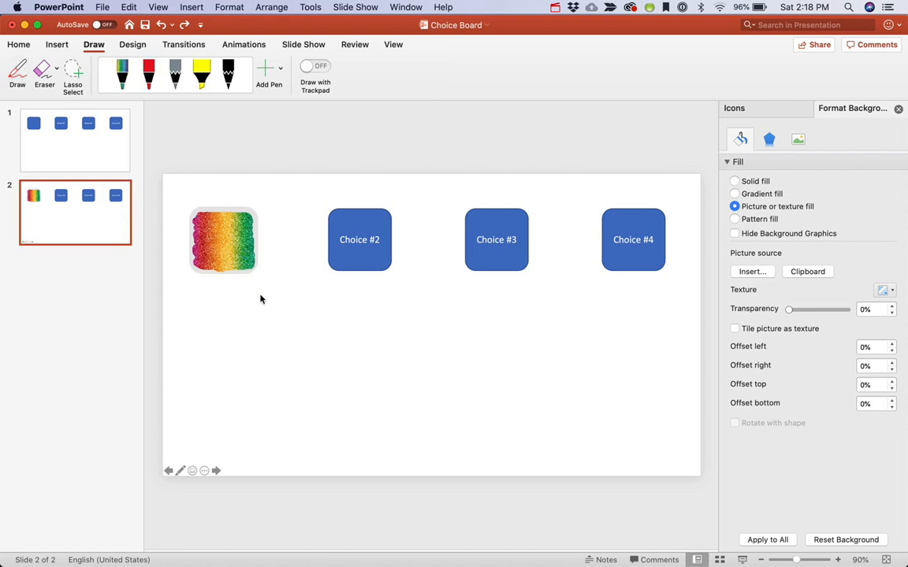
Send the rainbow scribble backward behind the gray frame
click(229, 241)
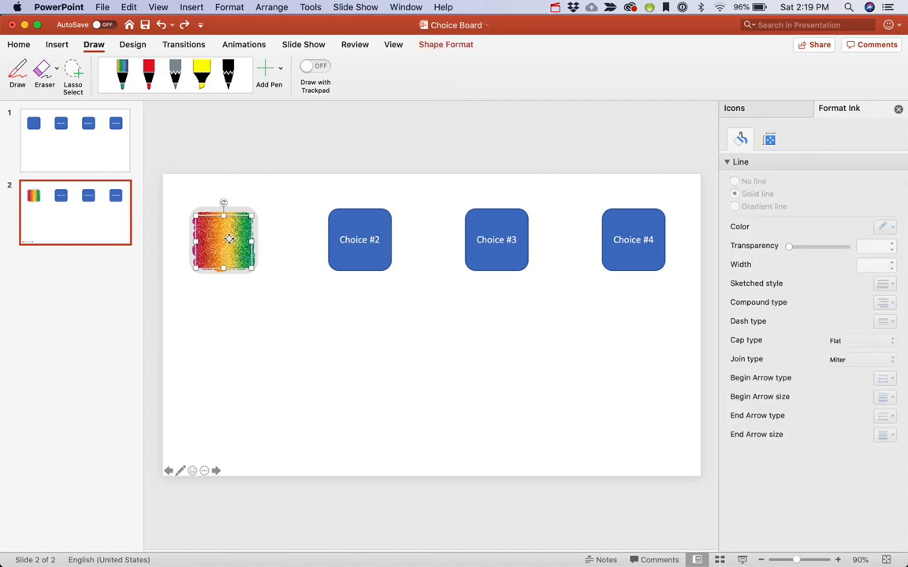
click(280, 8)
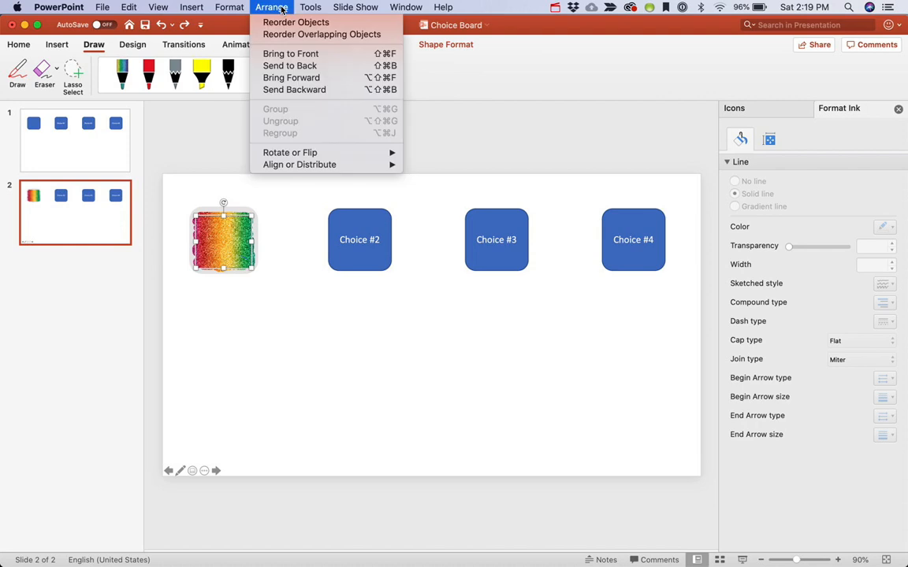
click(316, 90)
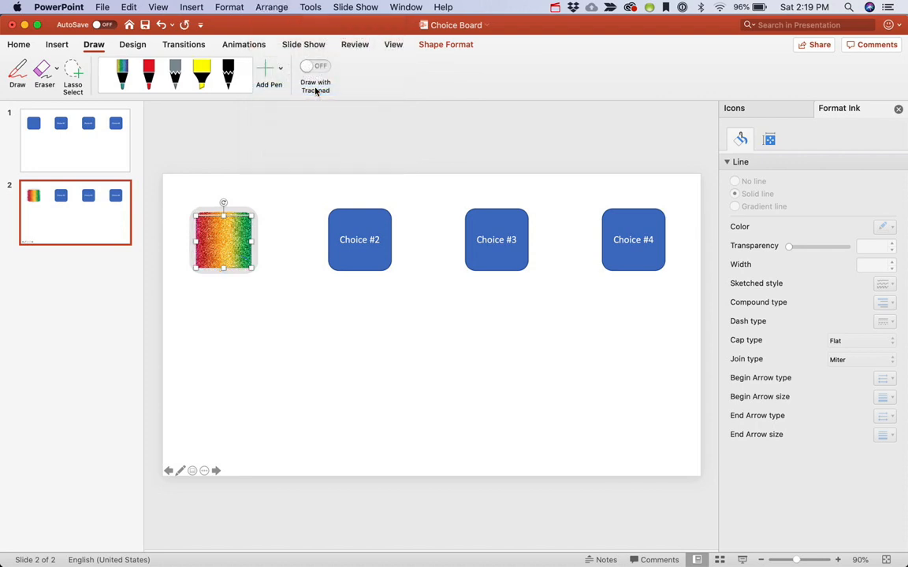
click(281, 298)
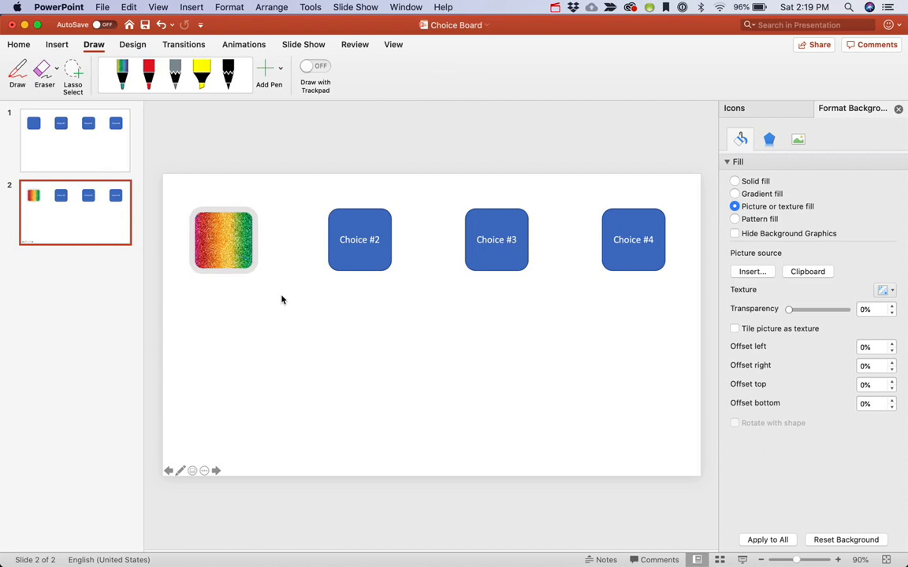
Select the frame together with the scribble and duplicate them three times
click(225, 233)
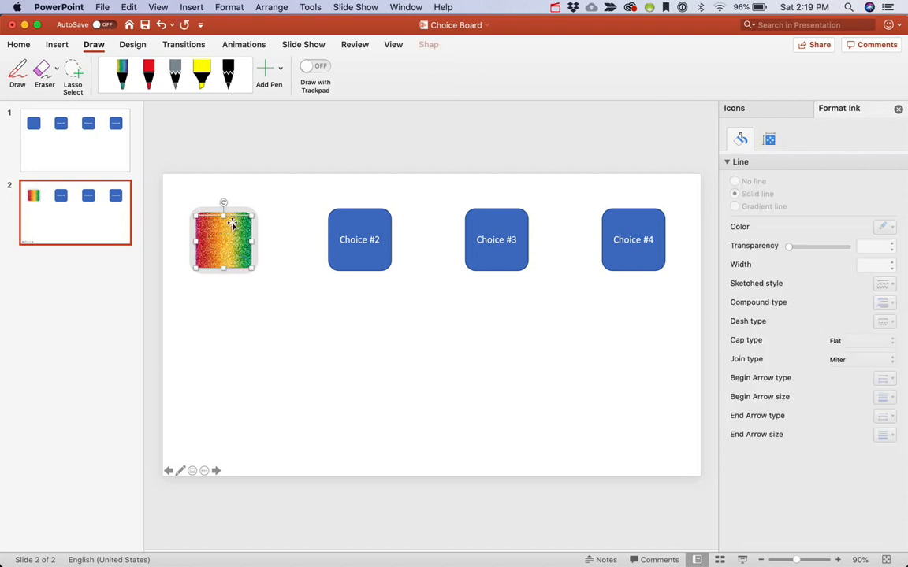
shift+click(241, 212)
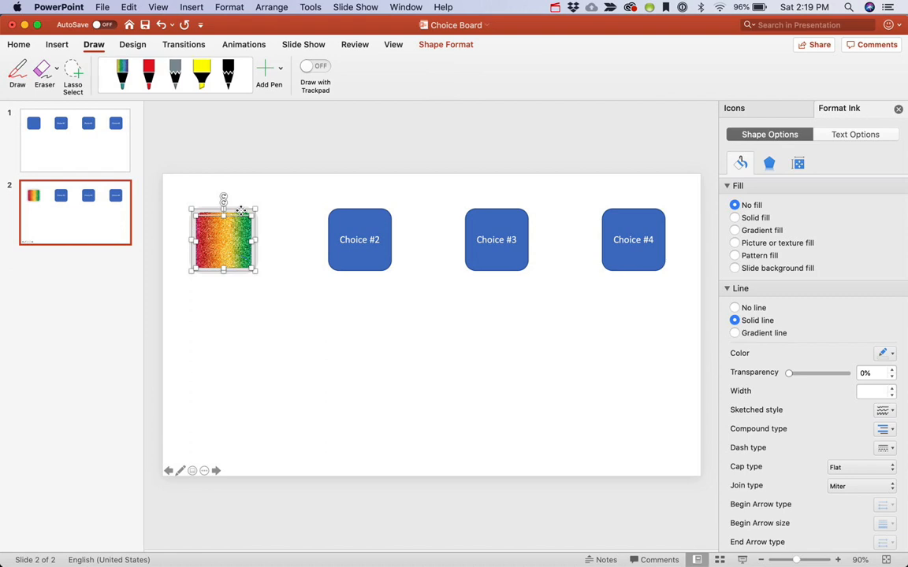
key(super+d)
key(super+d)
key(super+d)
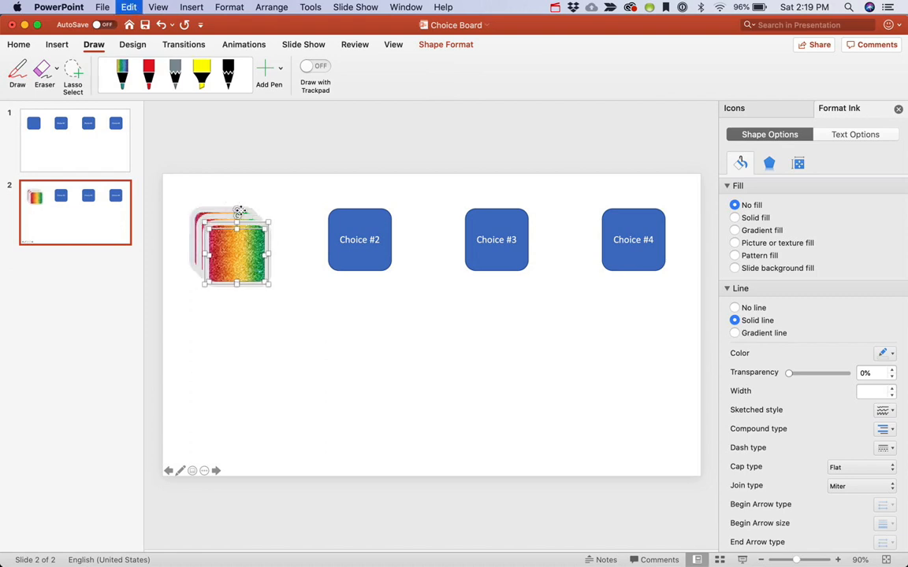
Move duplicates over the Choice #4 and Choice #3 buttons
drag(229, 242, 643, 246)
drag(231, 255, 482, 235)
key(super+z)
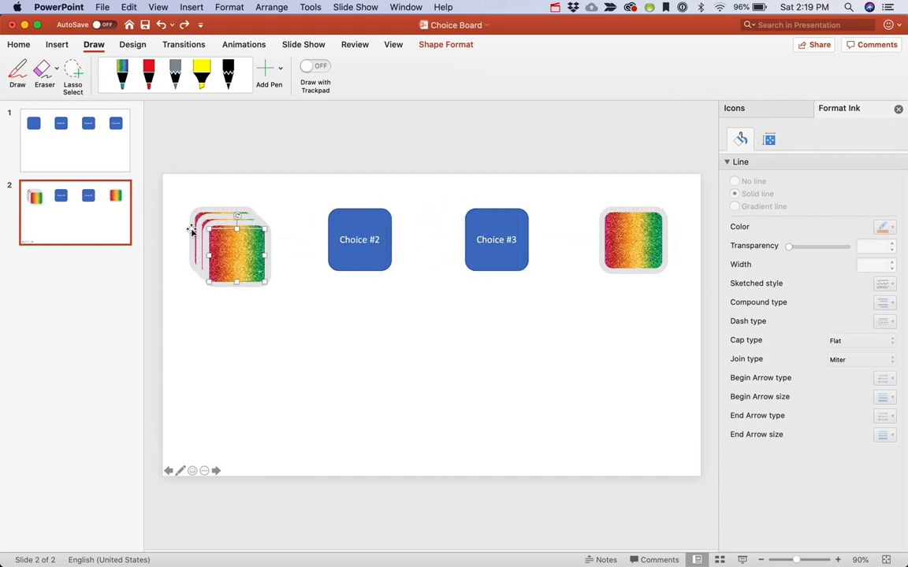
click(228, 238)
drag(228, 238, 487, 230)
Move the last duplicate over the Choice #2 button
click(234, 234)
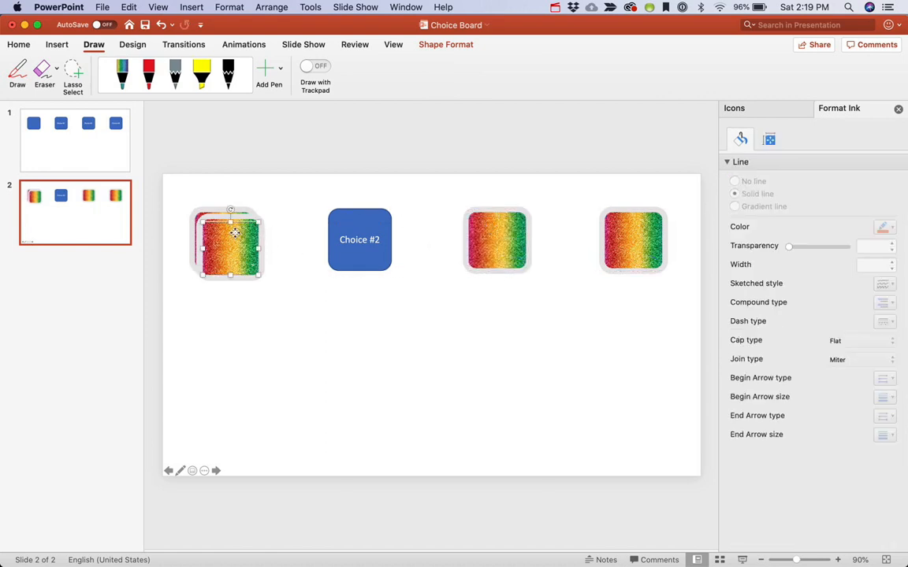
click(221, 218)
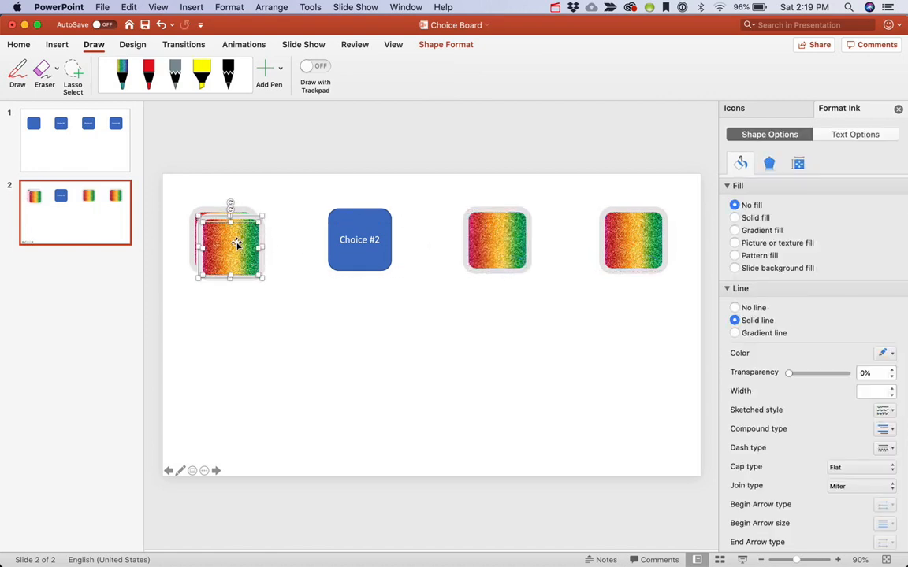
drag(237, 245, 367, 241)
click(412, 358)
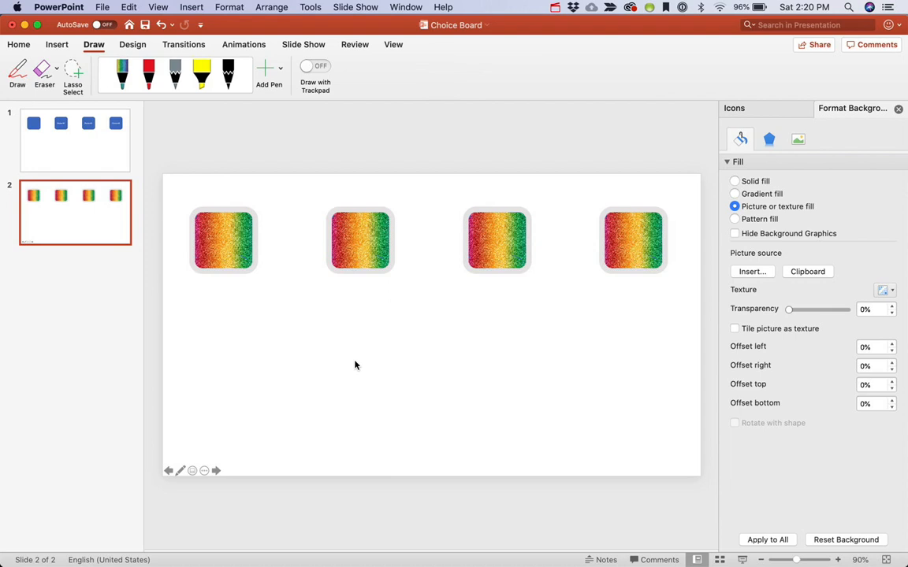
Try aligning the tops of all objects on the slide, then undo the alignment and deselect
key(super+a)
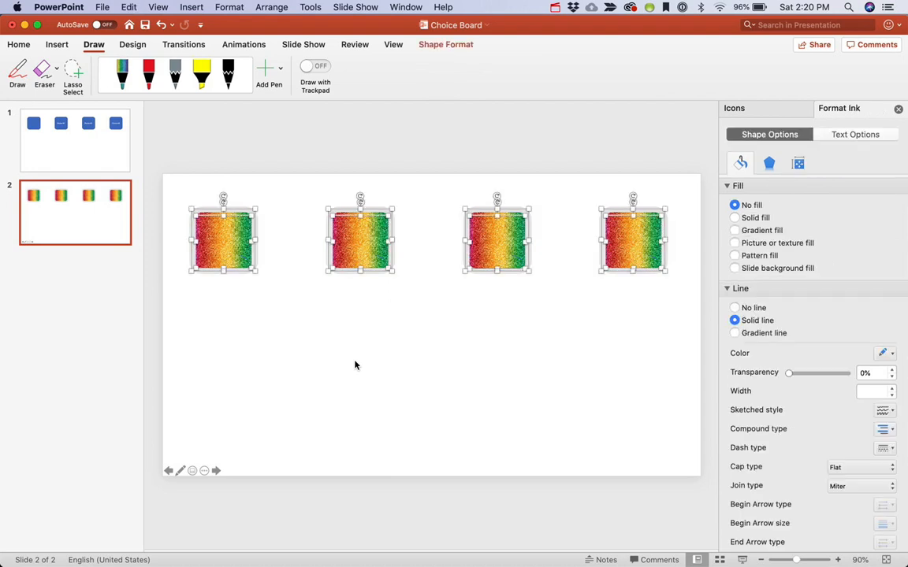
click(279, 7)
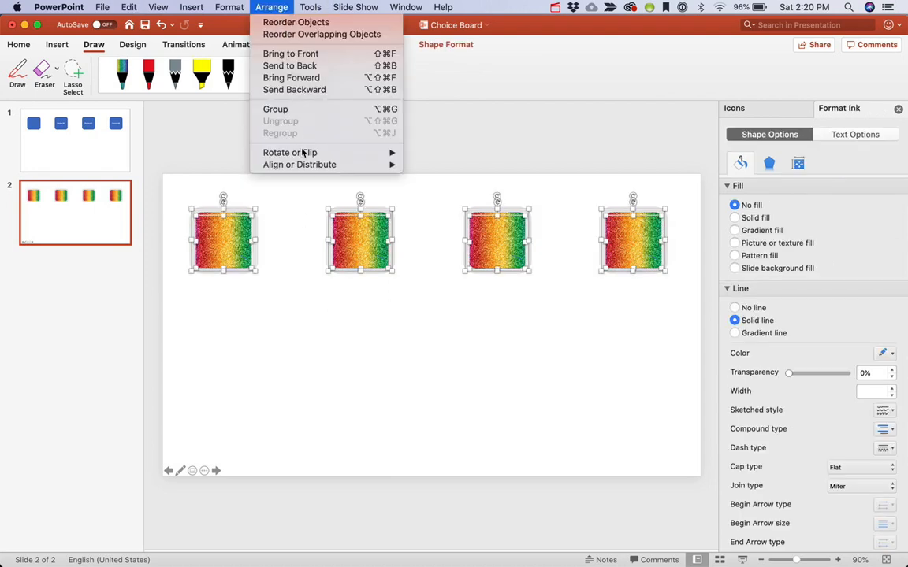
mouse_move(300, 163)
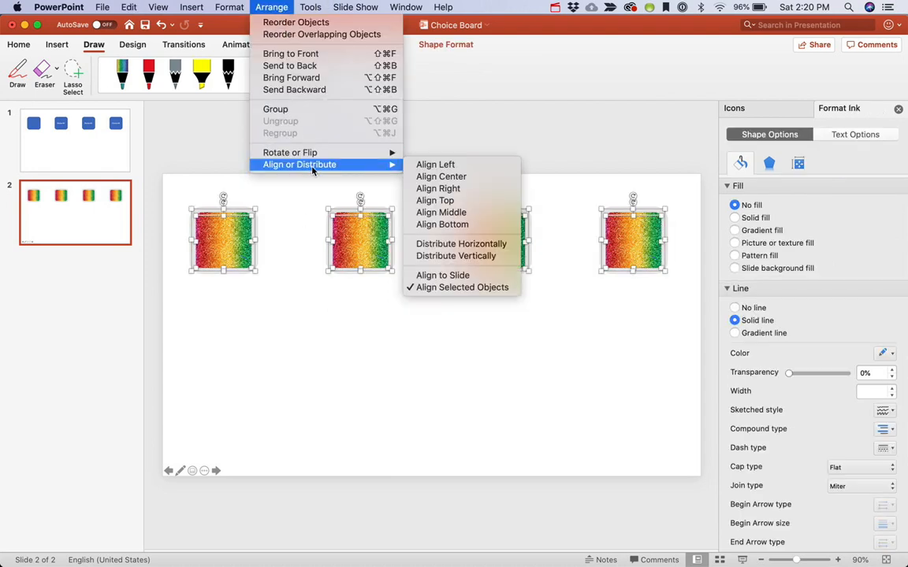
click(435, 200)
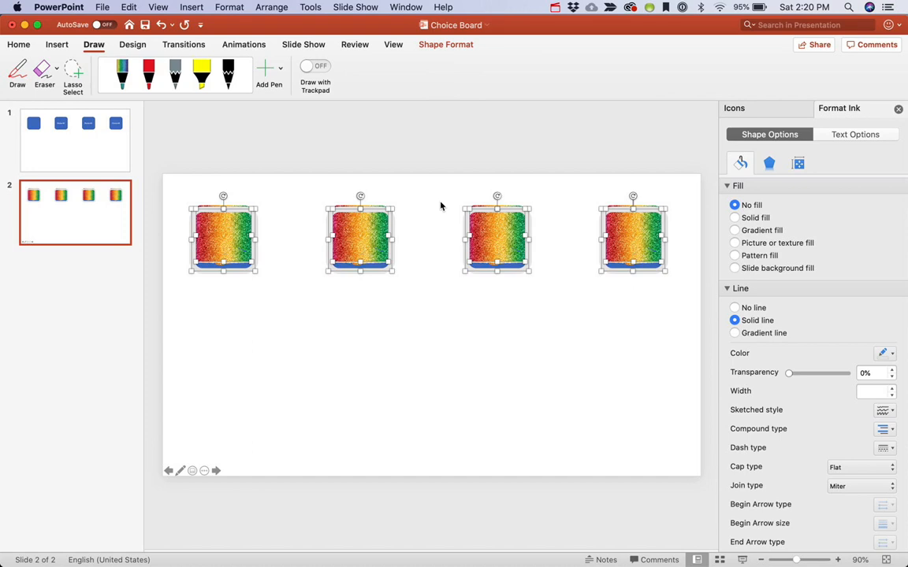
key(super+z)
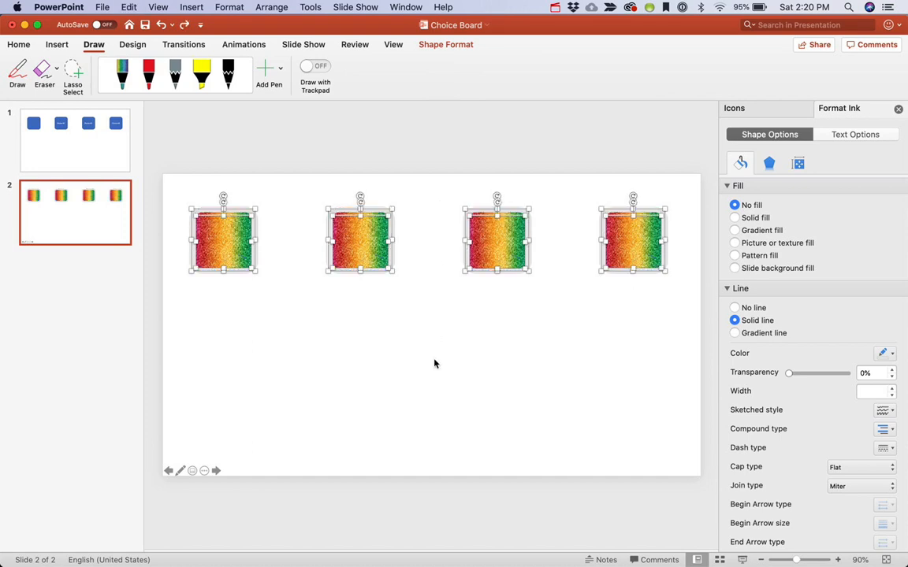
click(478, 377)
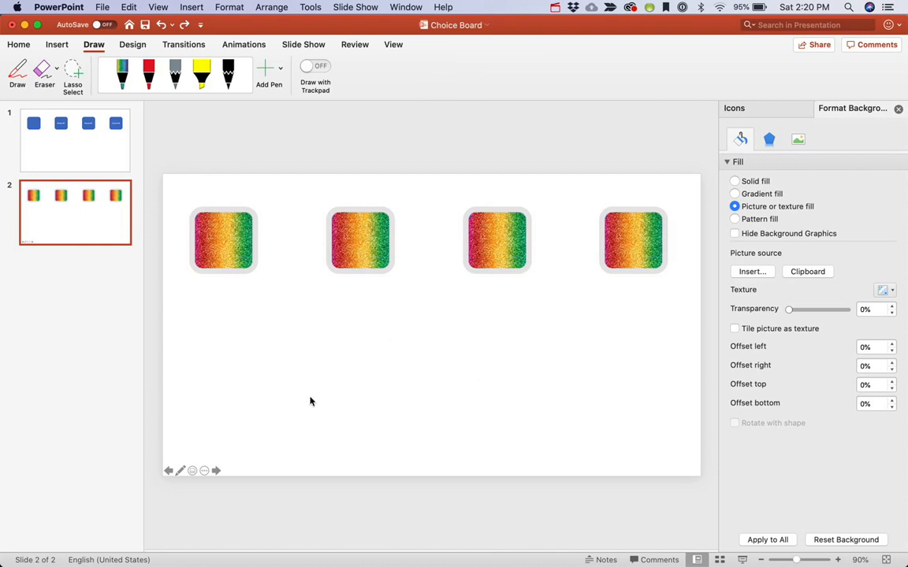
With the Medium Eraser, erase the rainbow scribble over the first frame to reveal the Choice #1 button
click(44, 72)
click(56, 70)
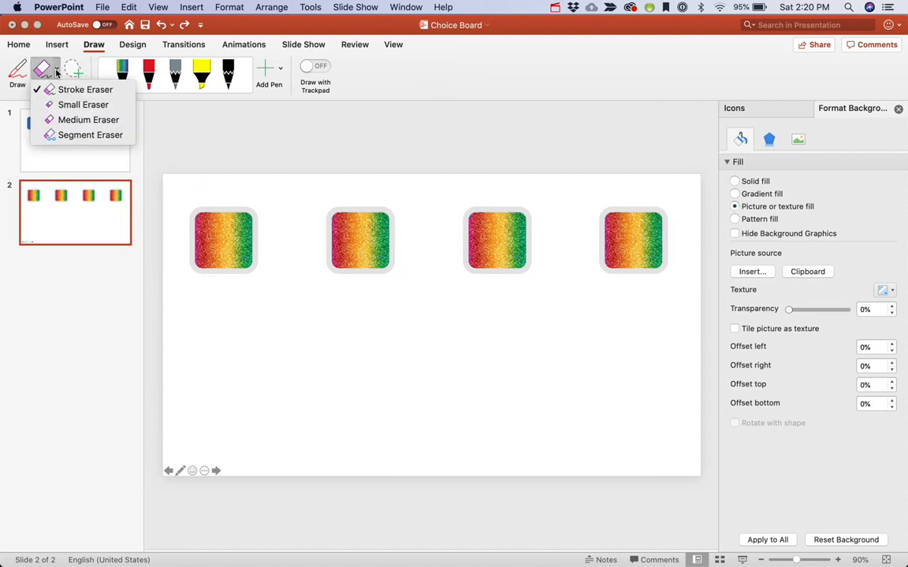
click(81, 120)
mouse_move(203, 225)
mouse_down()
mouse_move(205, 240)
mouse_move(229, 239)
mouse_move(218, 205)
mouse_move(201, 252)
mouse_move(189, 236)
mouse_up()
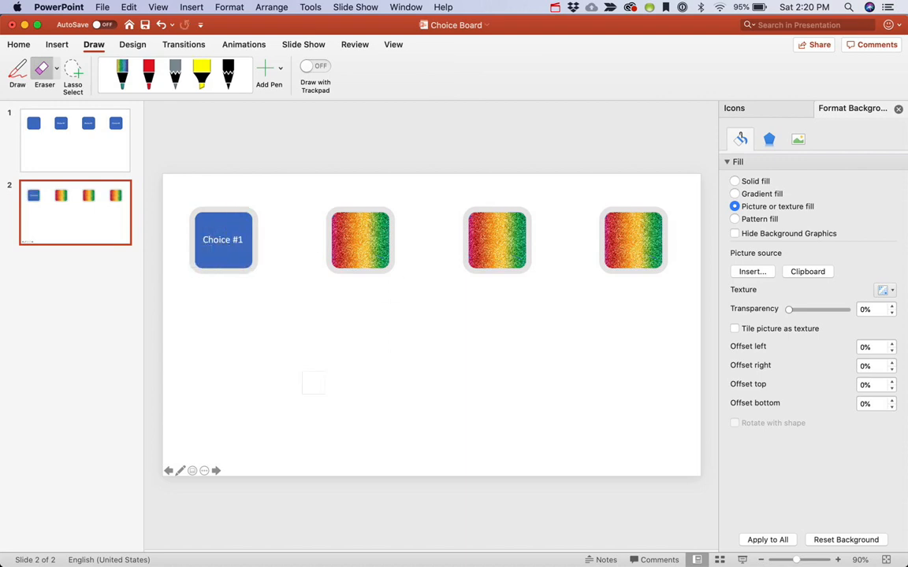
click(554, 9)
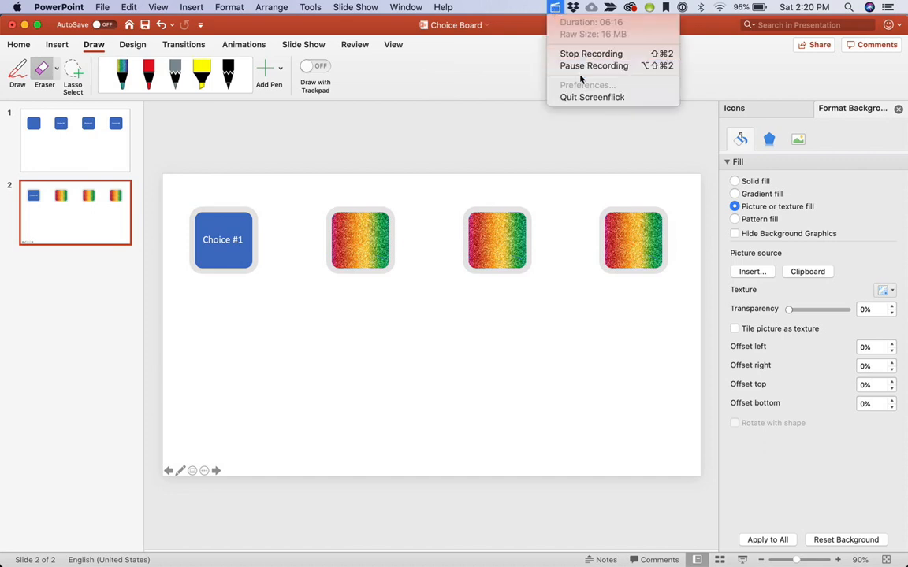